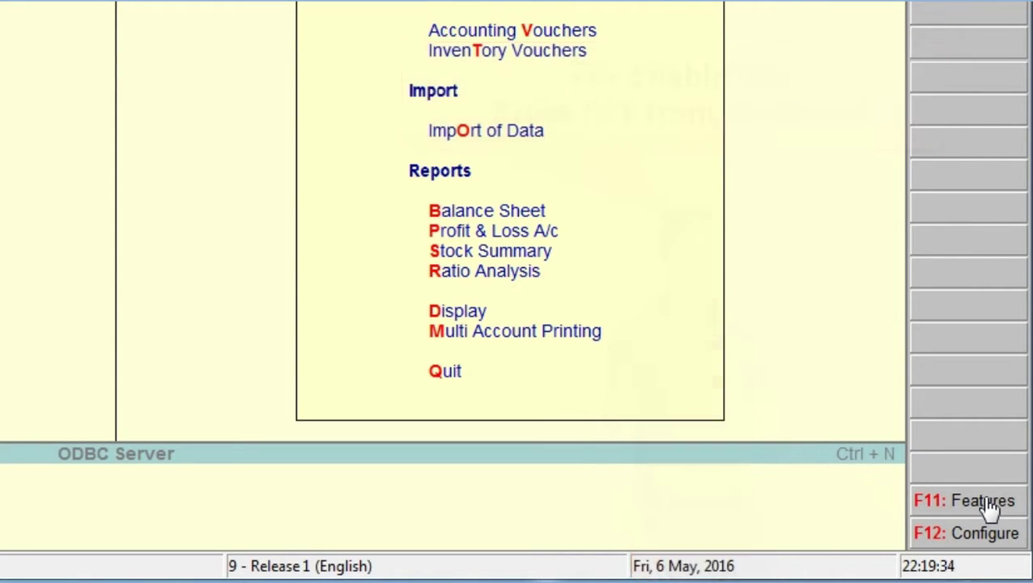
Open the Statutory & Taxation section of the F11 Company Features for Global Business
click(990, 507)
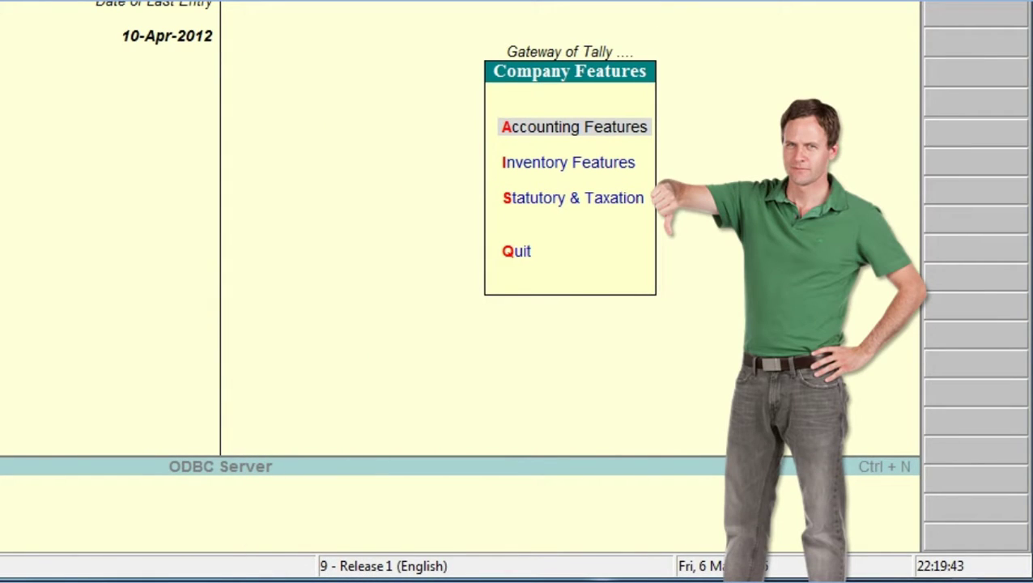
click(569, 162)
click(573, 197)
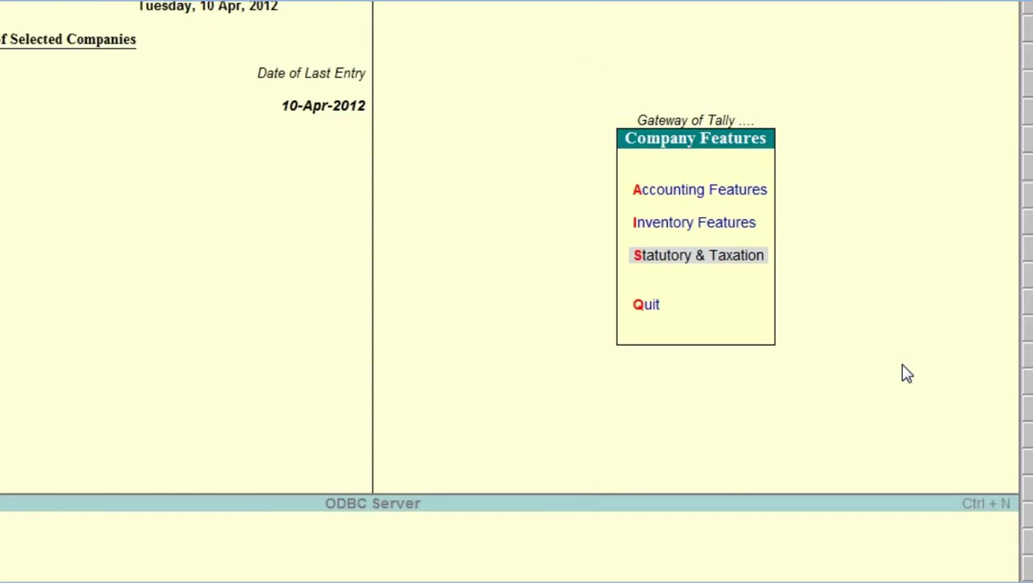
key(Return)
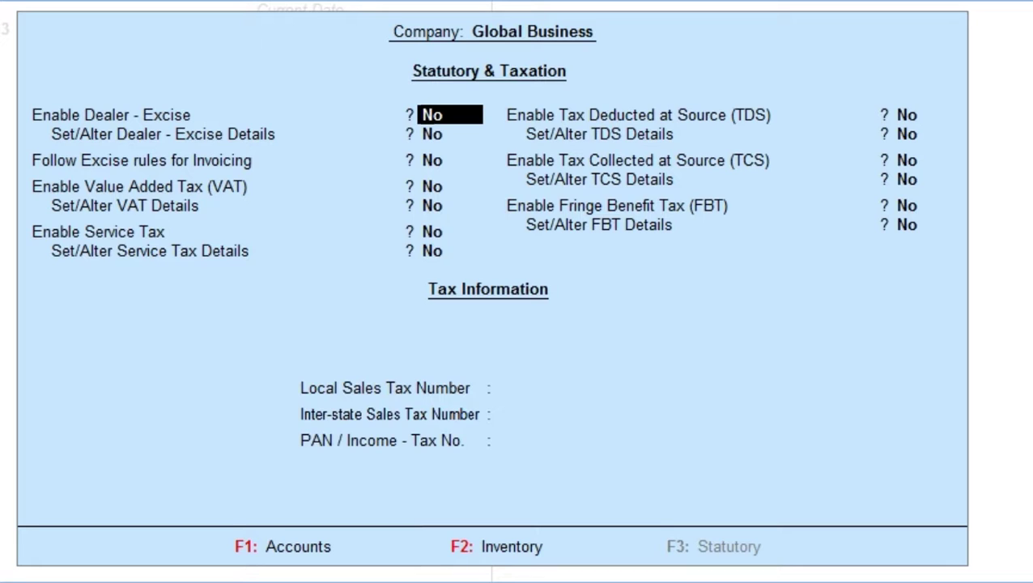
Set Enable Value Added Tax (VAT) to Yes and answer Yes to Set/Alter VAT Details
key(Return)
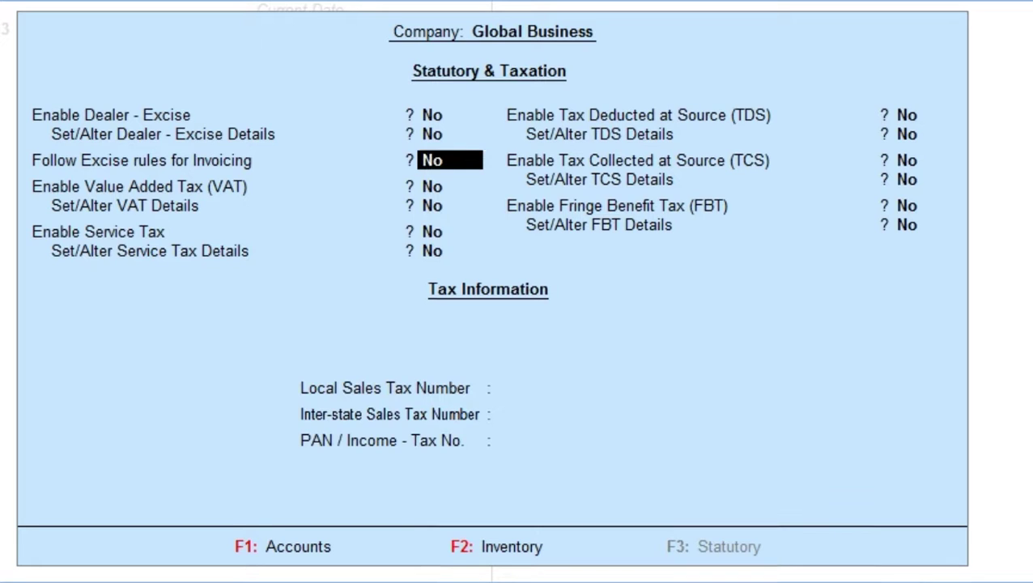
key(Return)
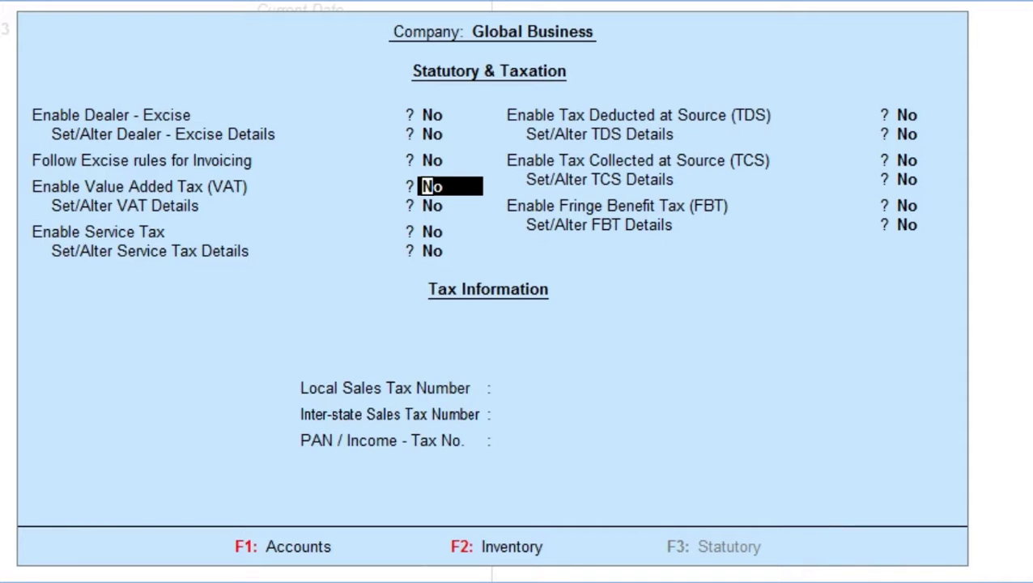
text(y)
key(Return)
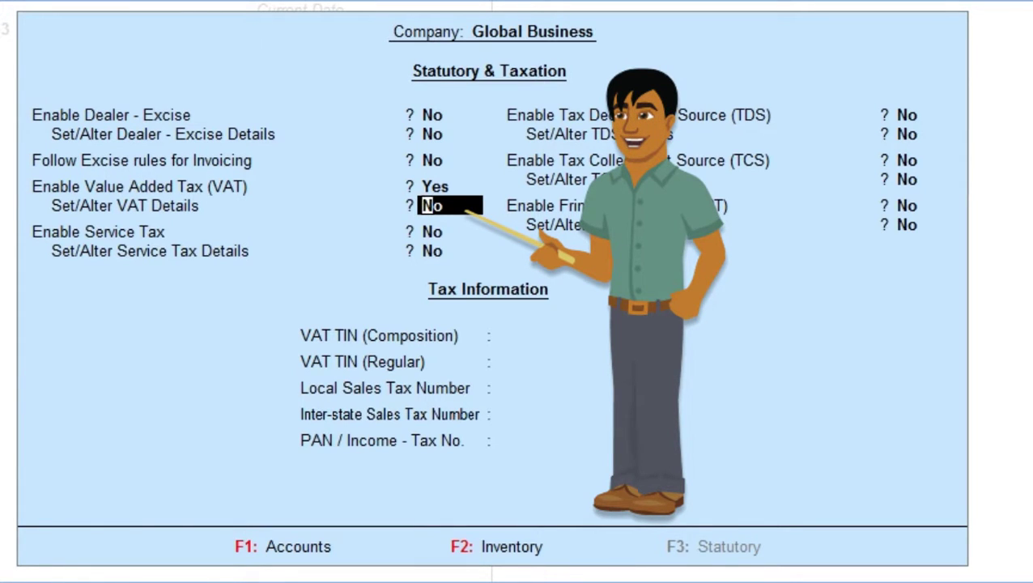
text(y)
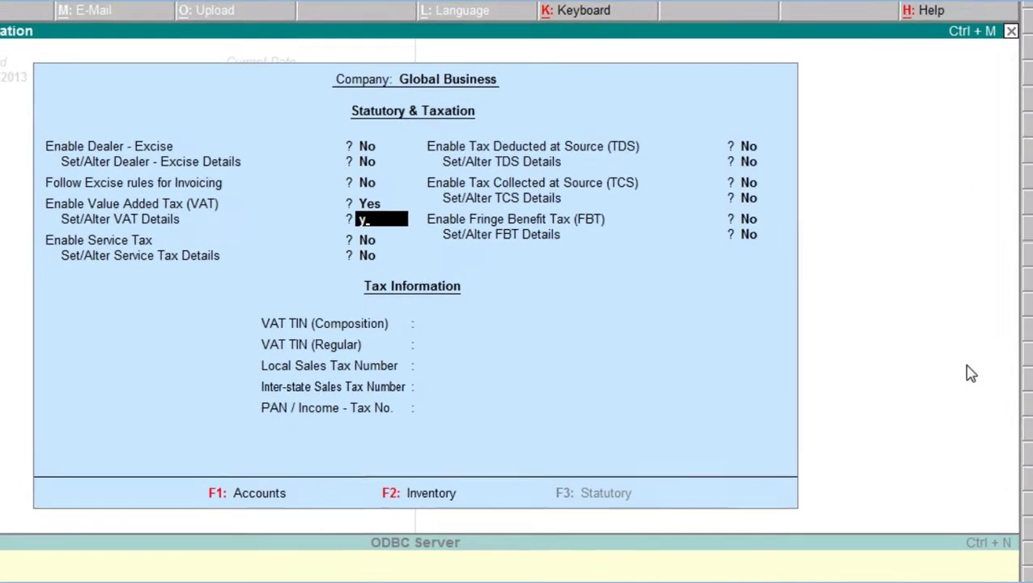
Accept VAT details of State Bihar, Regular dealer type and applicable date 1-4-2012
key(Return)
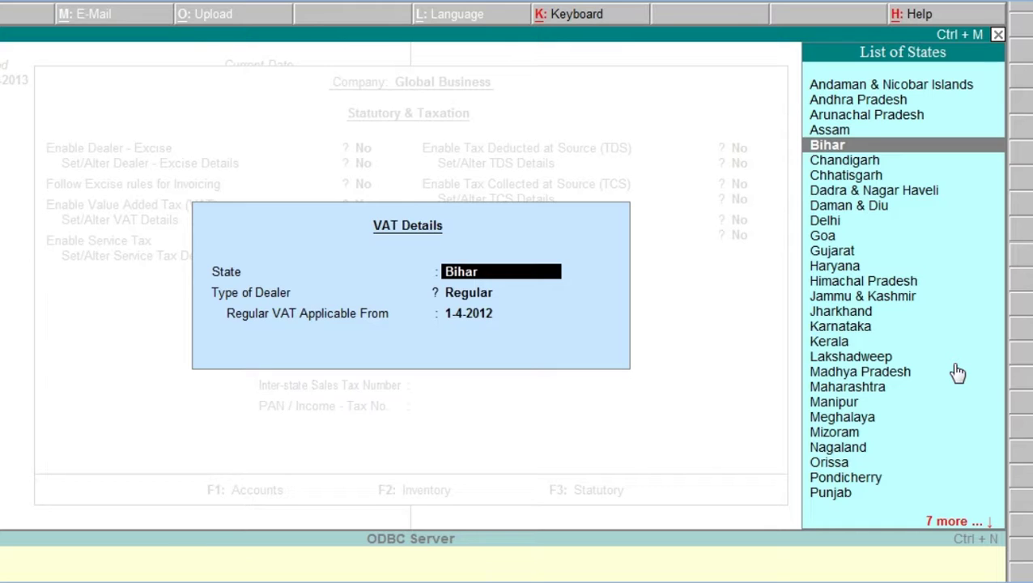
key(Return)
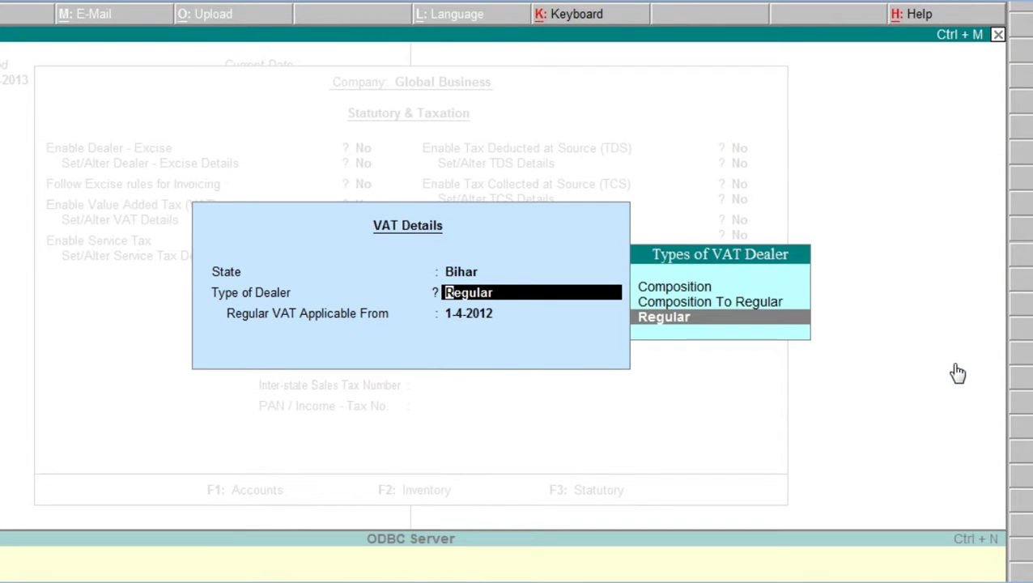
key(Return)
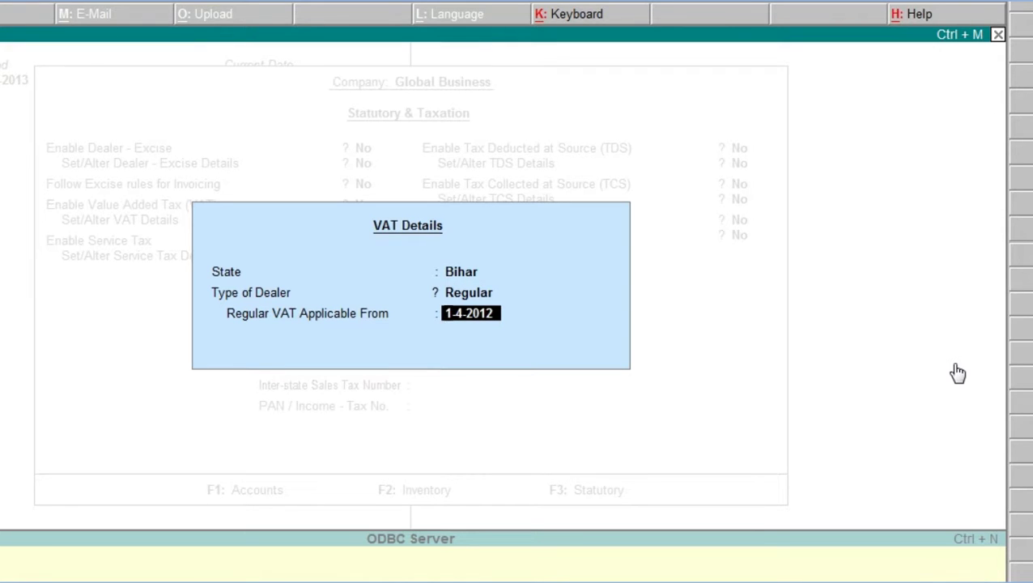
key(Return)
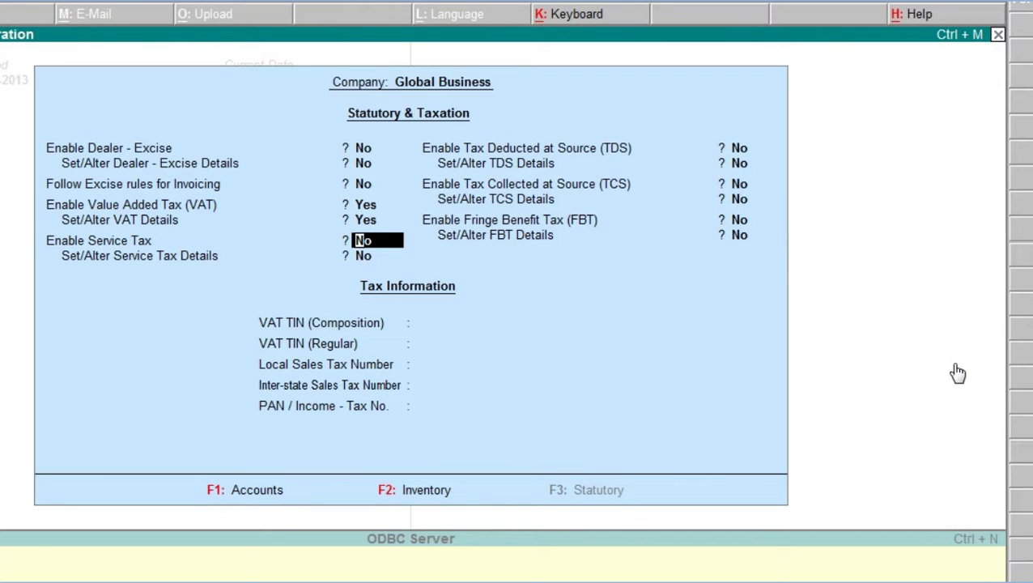
Enter the company's VAT TIN (Regular) and Inter-state Sales Tax Number, leaving PAN blank
key(Return)
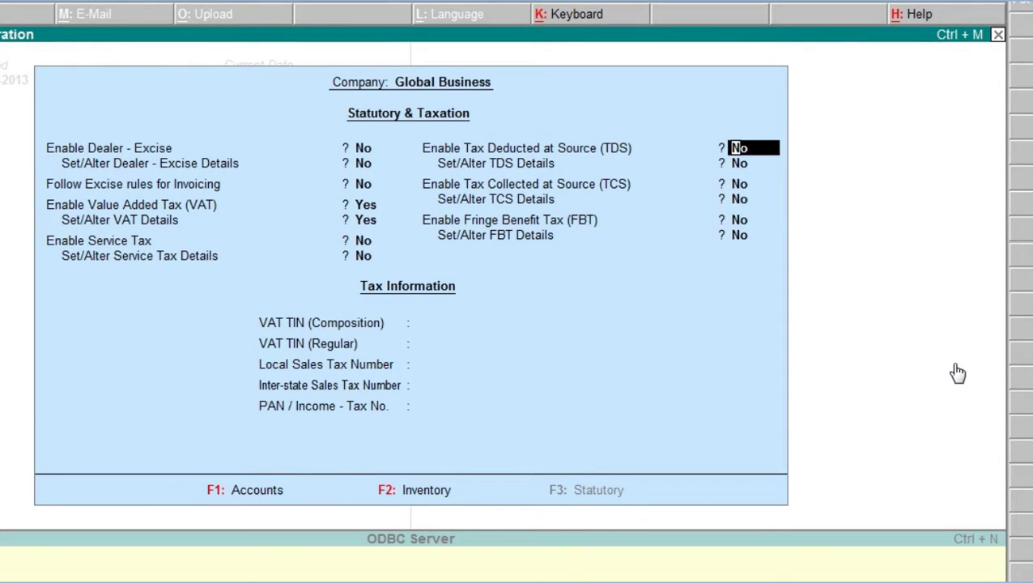
key(Return)
key(Return)
key(Return)
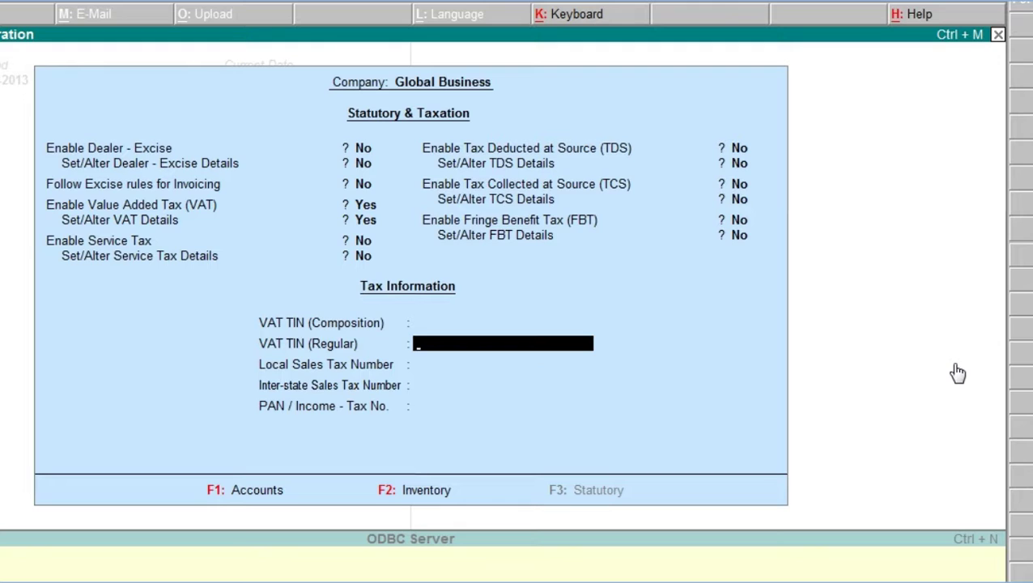
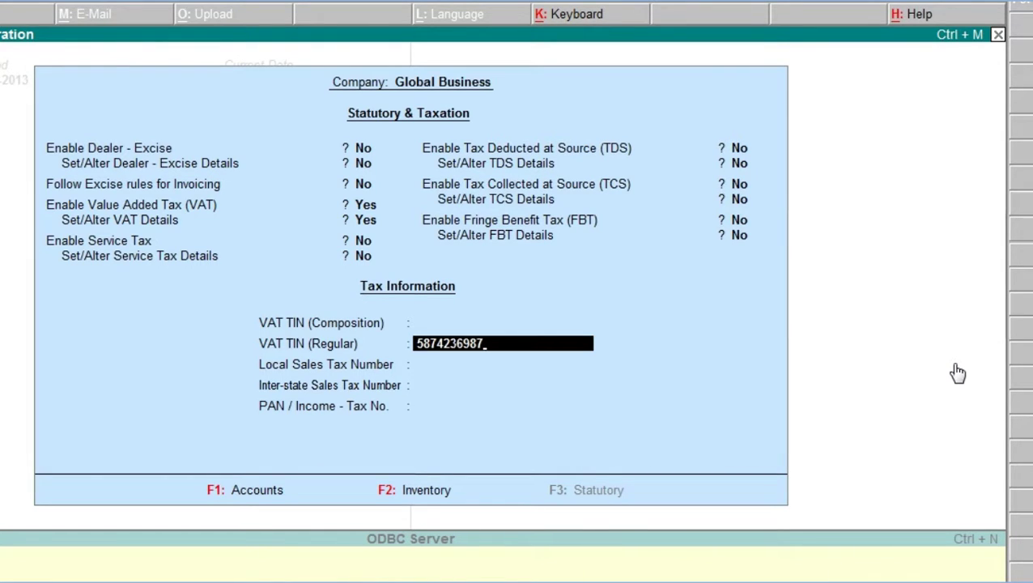
key(Return)
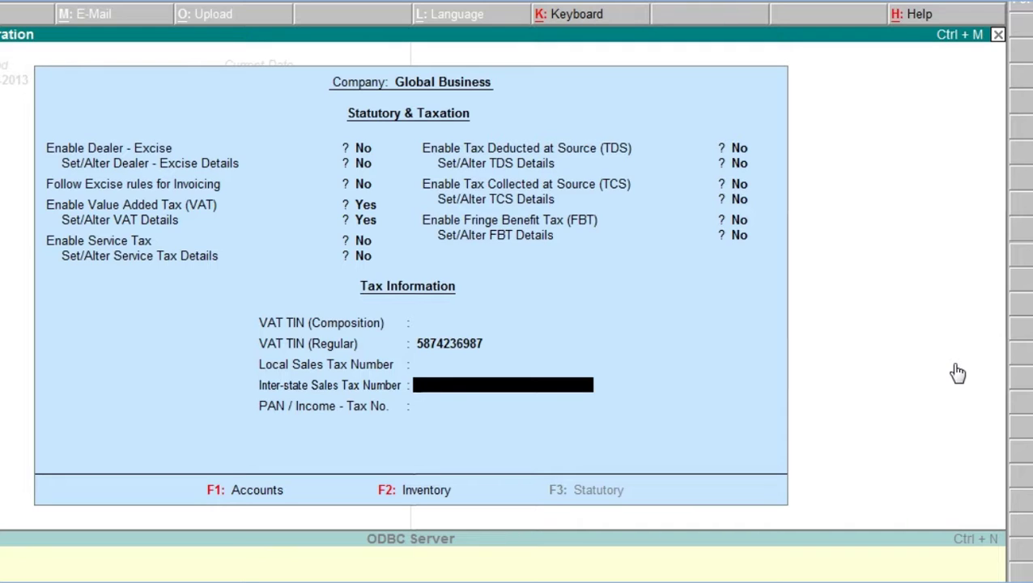
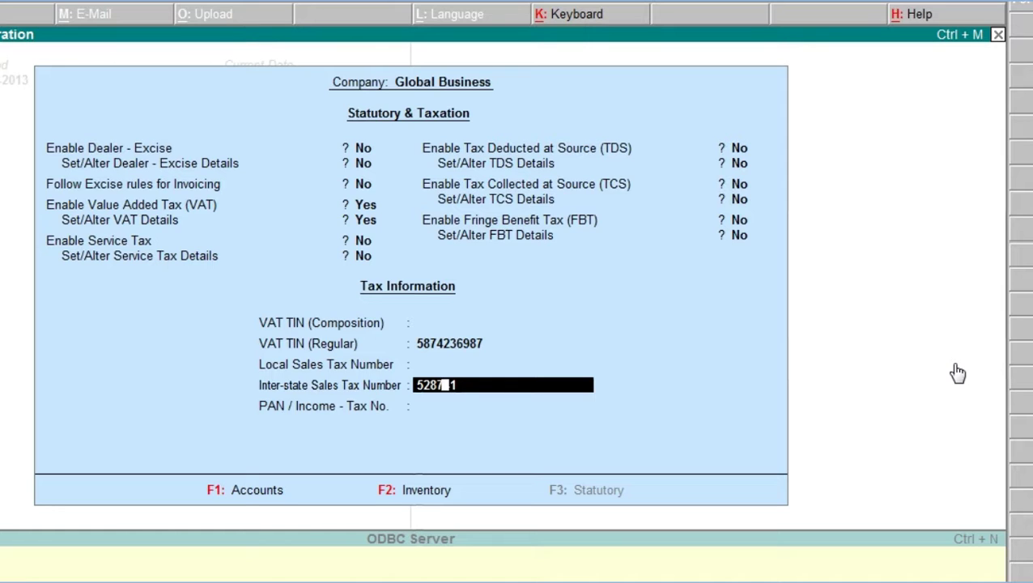
key(Return)
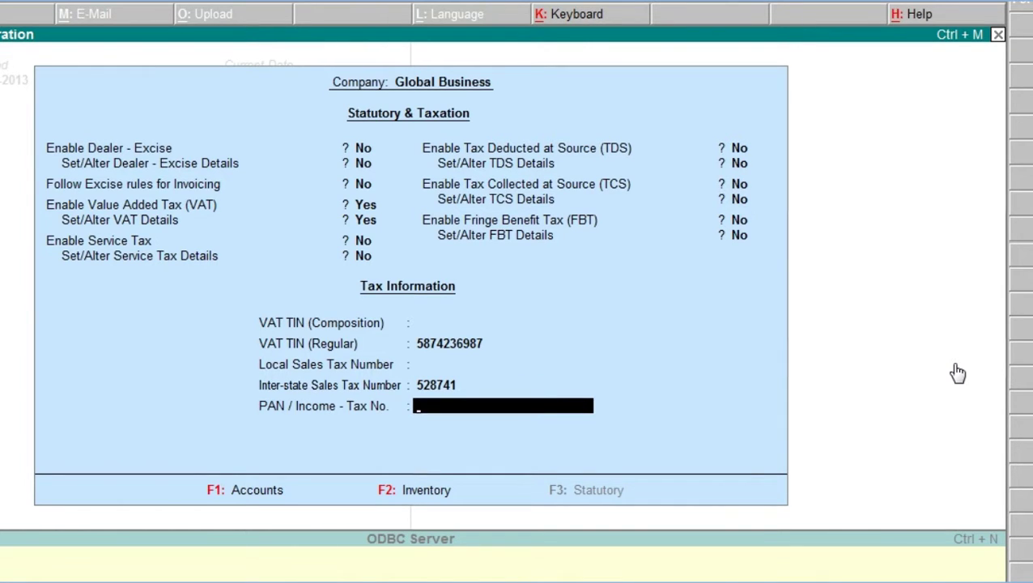
key(Return)
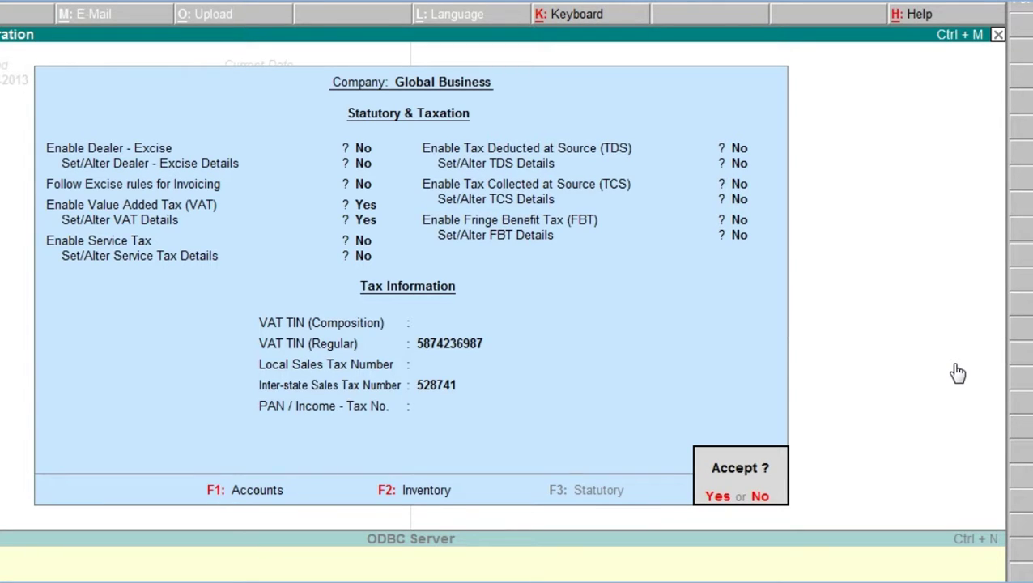
Accept the Statutory & Taxation changes and go back to the Gateway of Tally
key(Return)
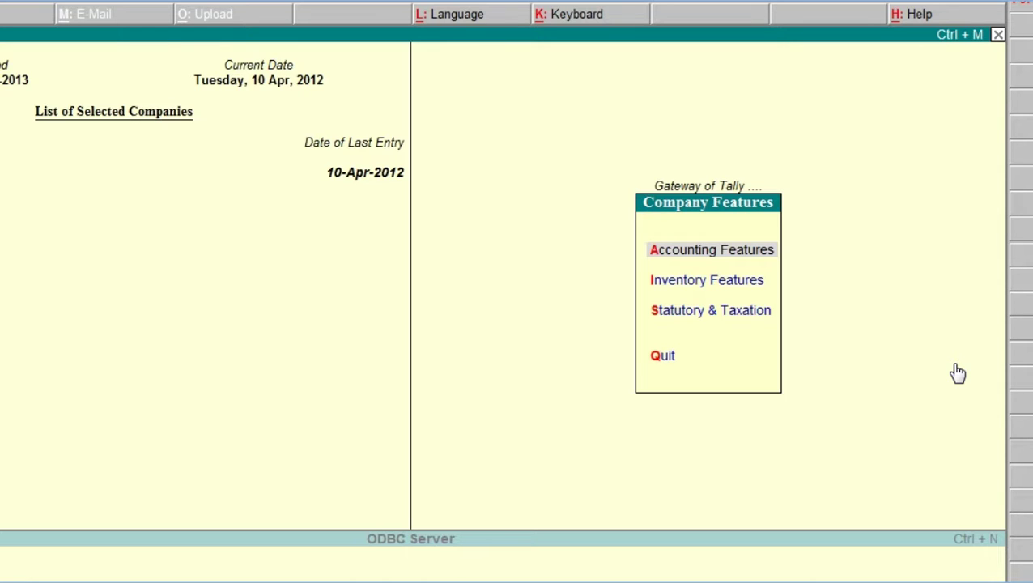
key(Escape)
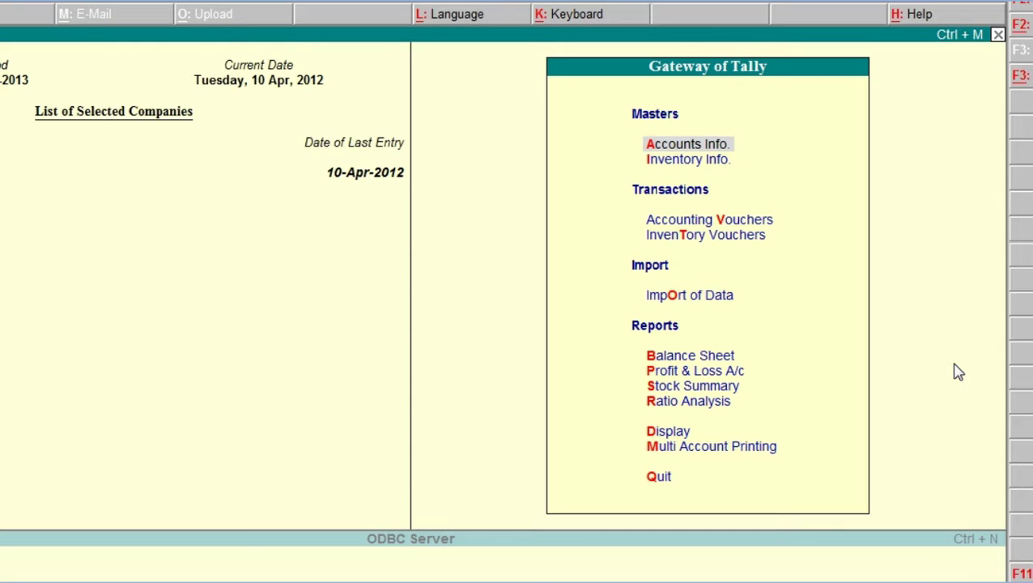
Start a new single ledger via Accounts Info > Ledgers > Create
key(Return)
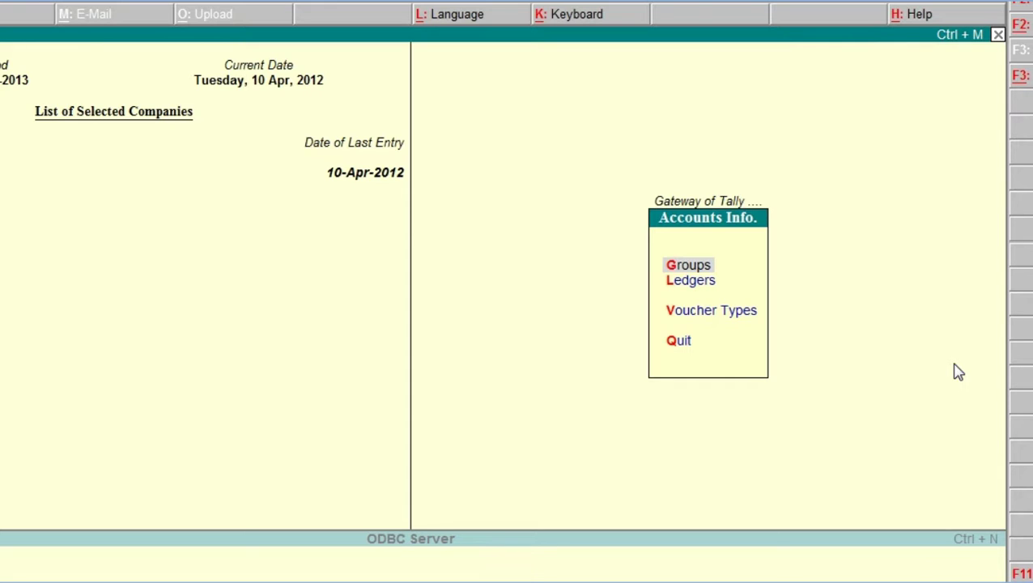
key(Down)
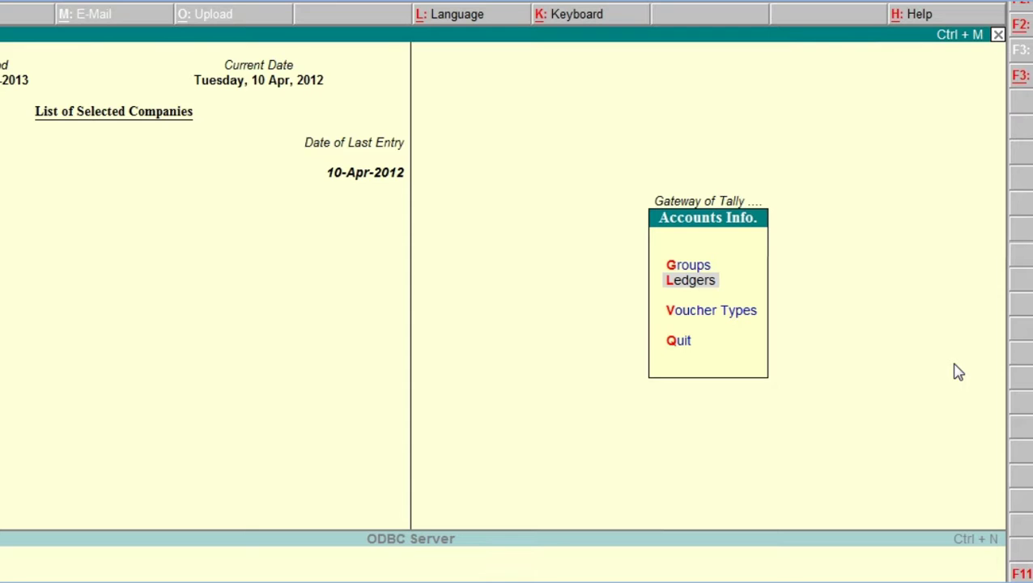
key(Return)
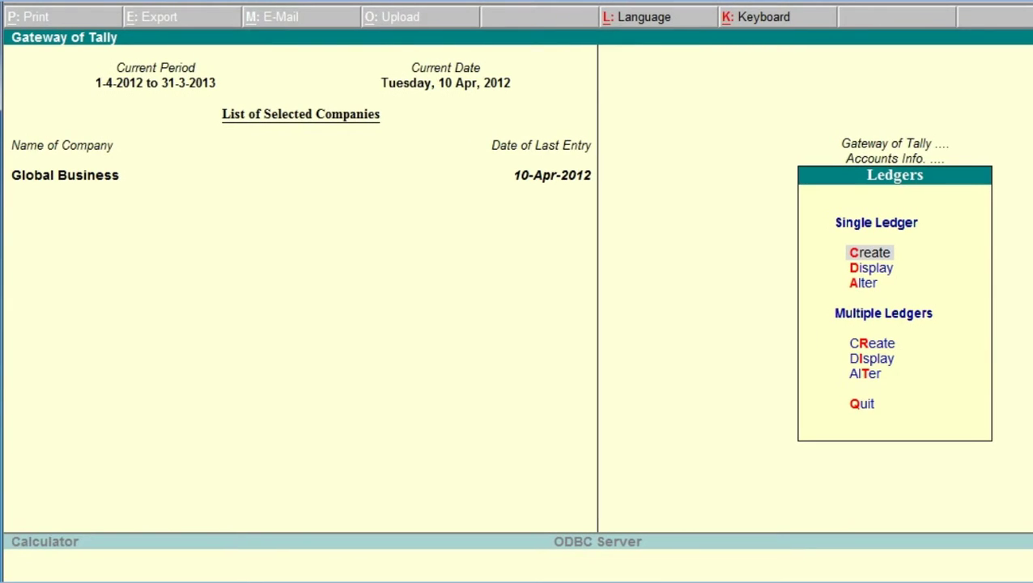
key(Return)
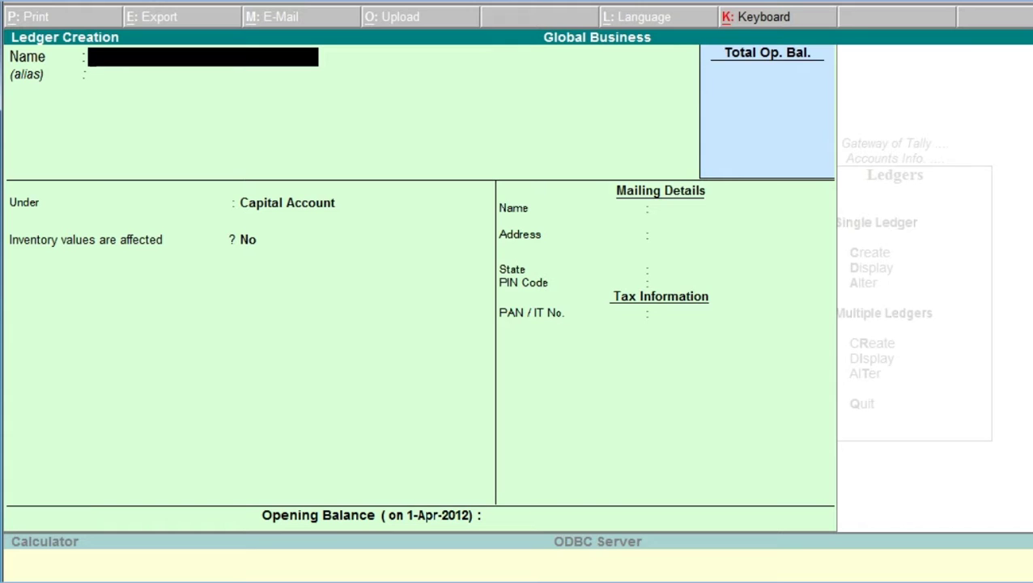
Enter 'Purchase @ 12.5%' as the ledger name, skipping the alias to reach the Under field
text(Purcha)
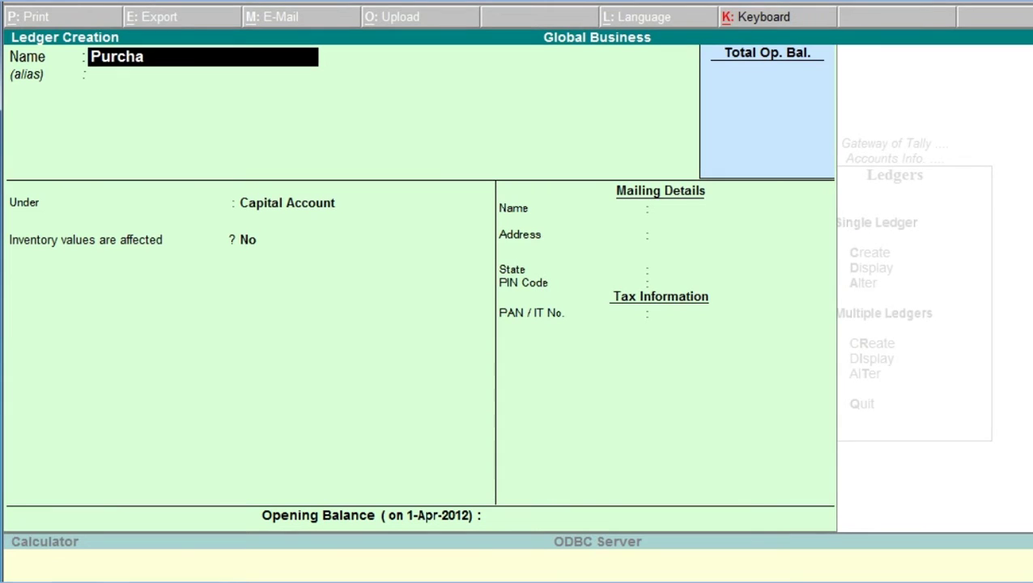
text(se @ 12.5)
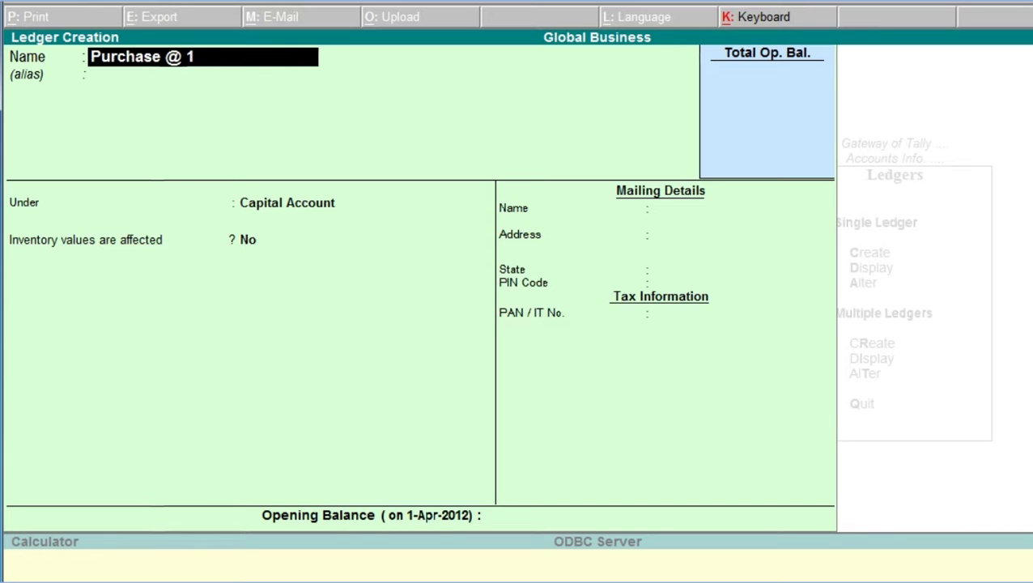
text(%)
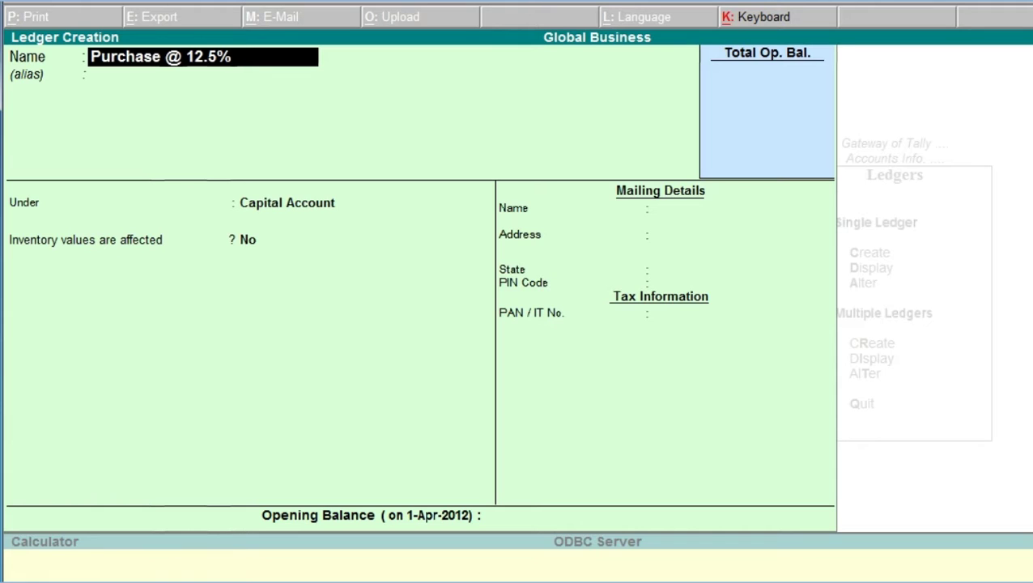
key(Return)
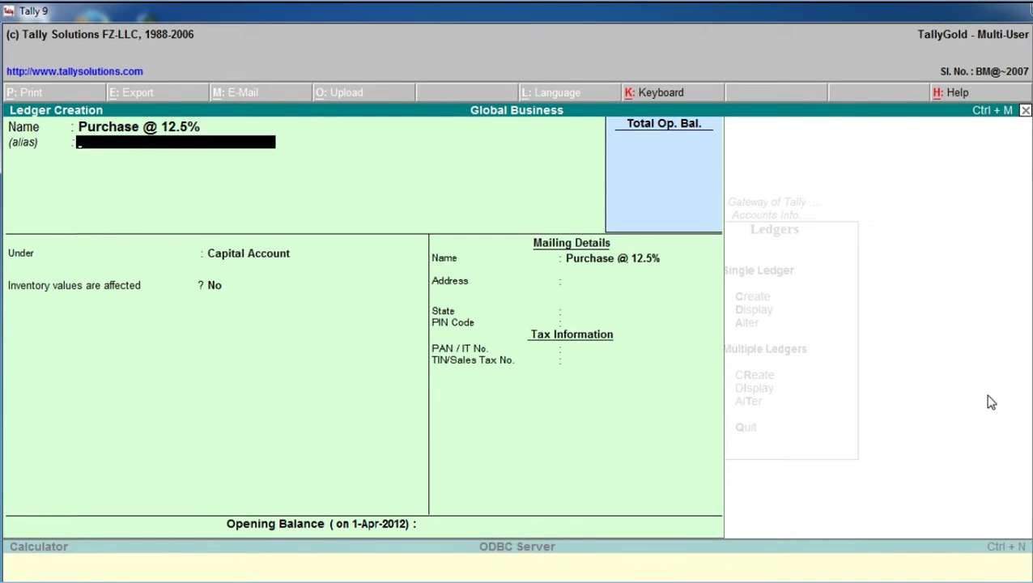
key(Return)
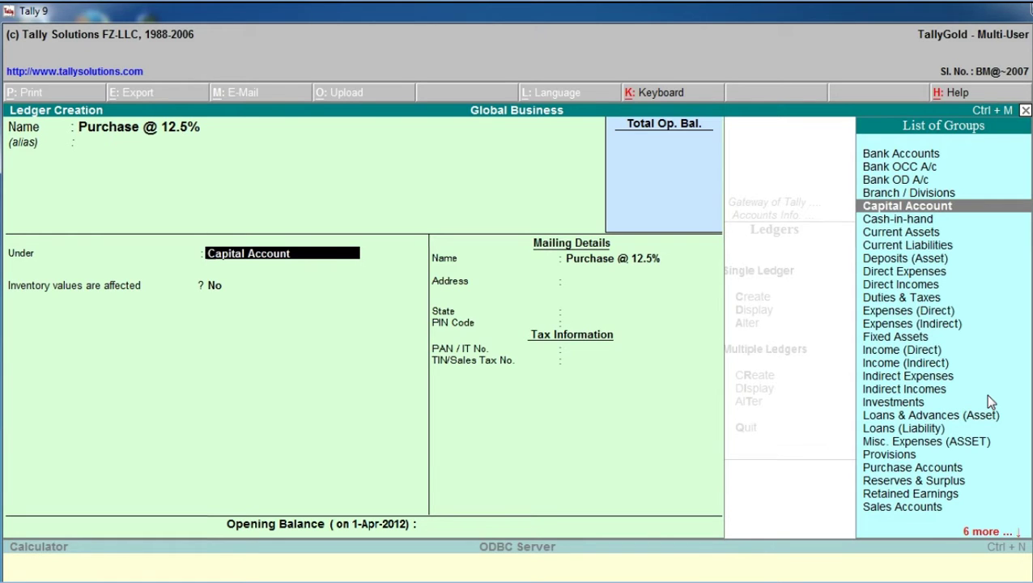
Choose Purchase Accounts as the ledger's parent group from the List of Groups
text(P)
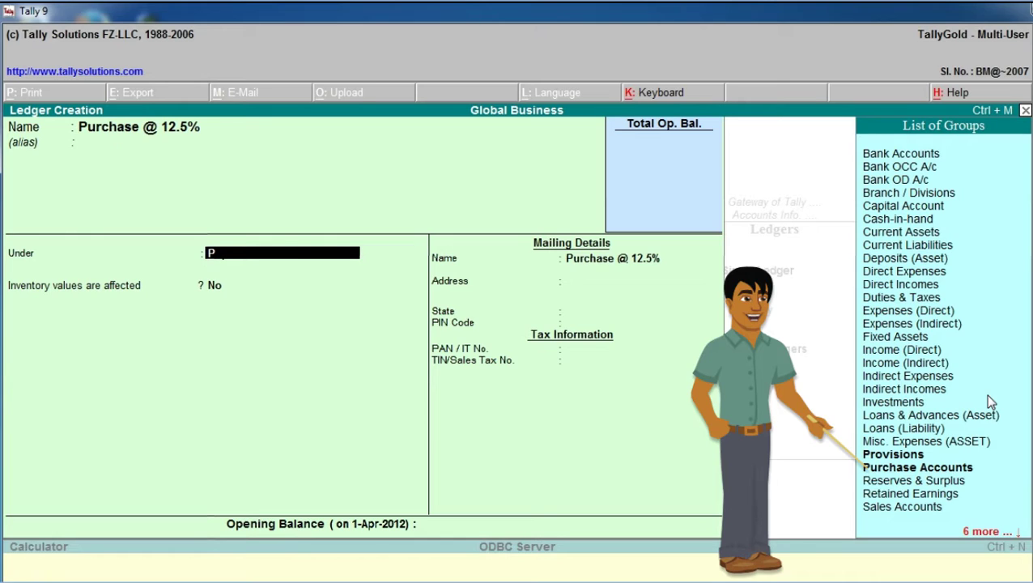
key(Down)
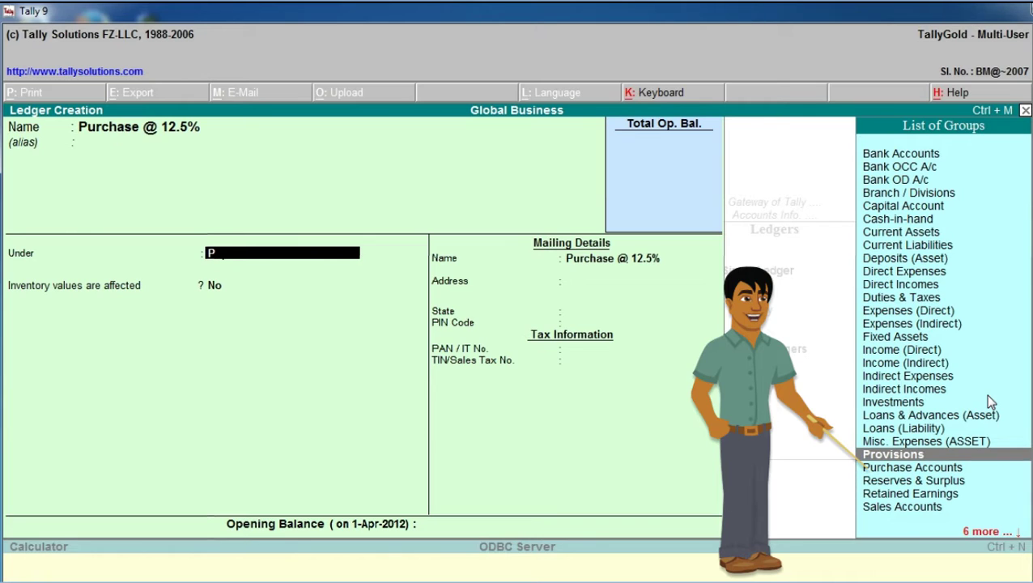
key(Down)
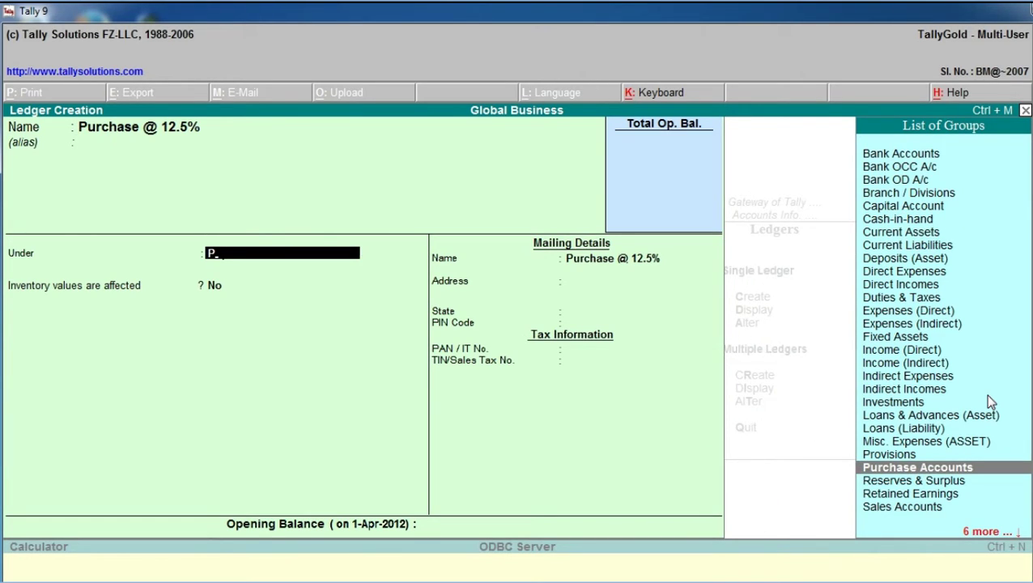
key(Return)
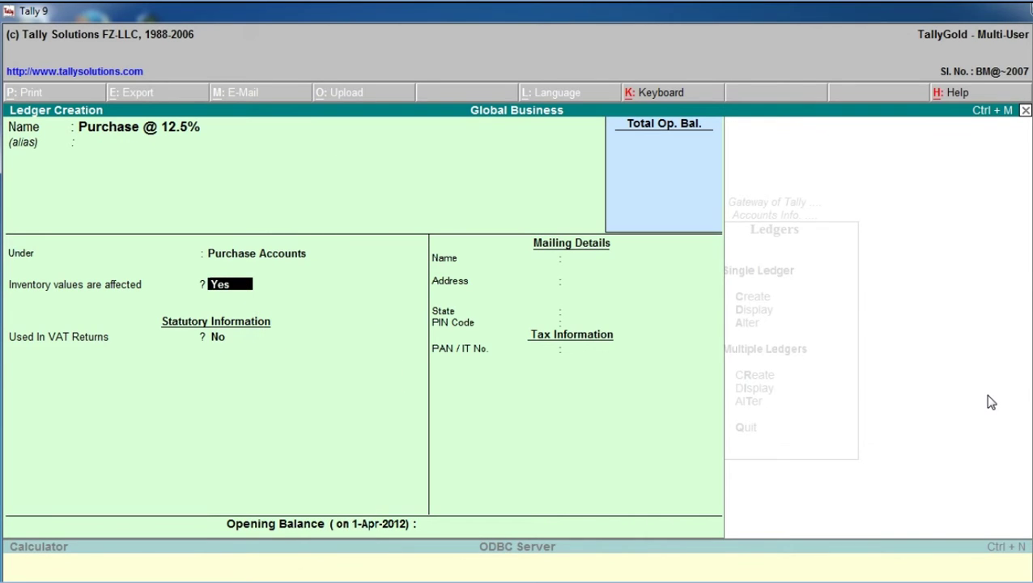
Keep inventory values affected as Yes and set Used In VAT Returns to Yes
key(Return)
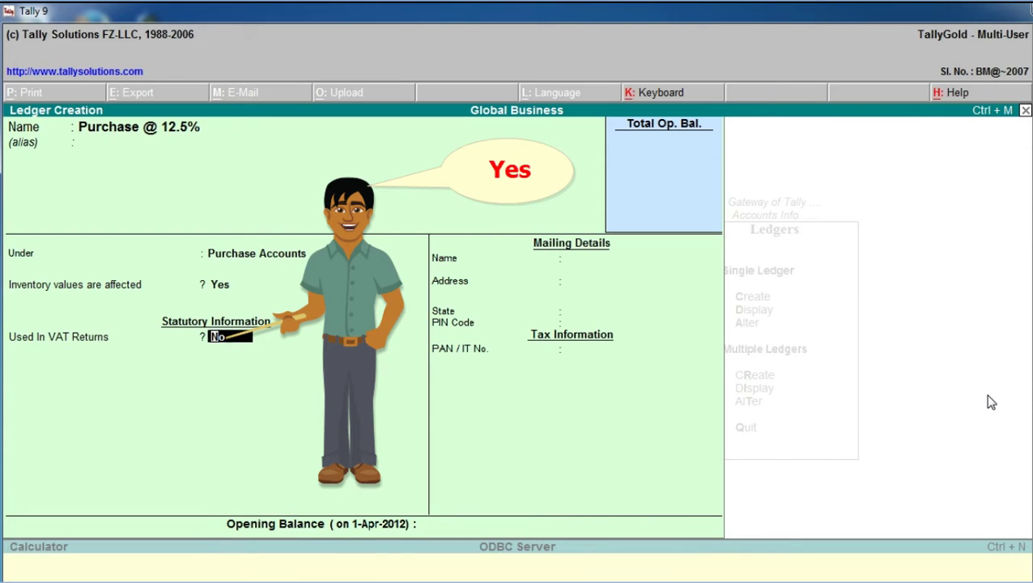
text(y)
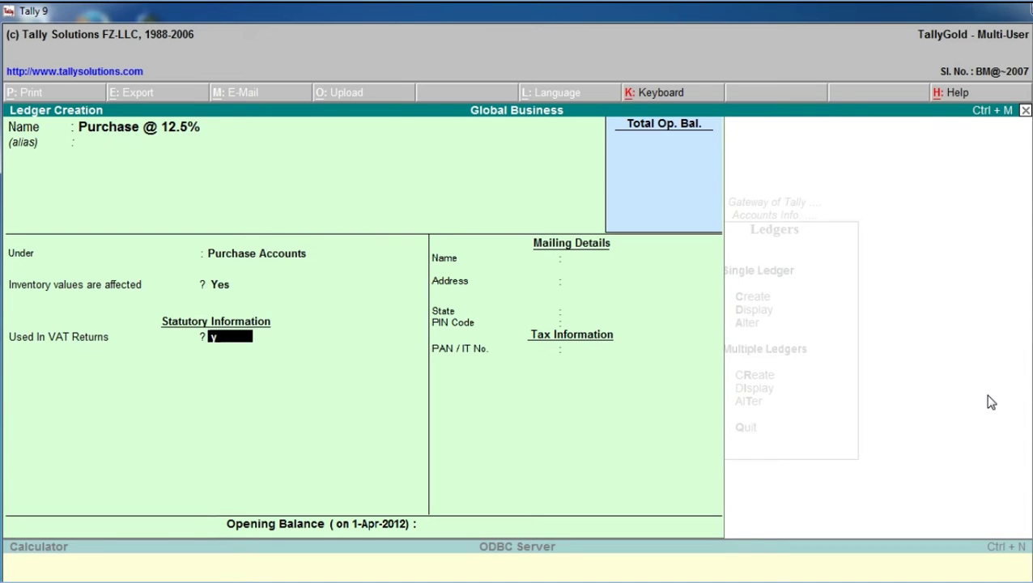
key(Return)
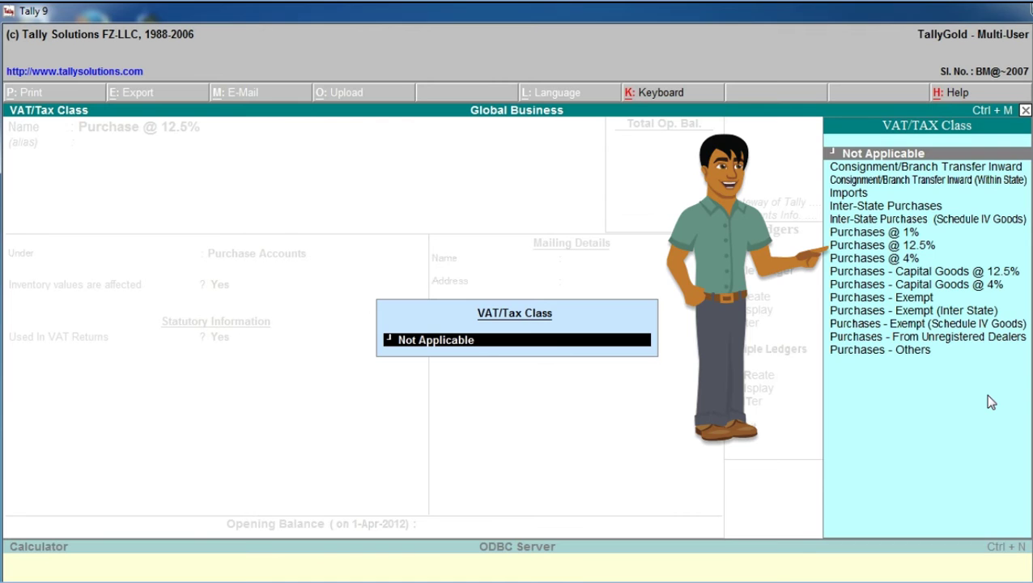
Pick Purchases @ 12.5% from the VAT/Tax Class list for the ledger
key(Down)
key(Down)
key(Down)
key(Down)
key(Down)
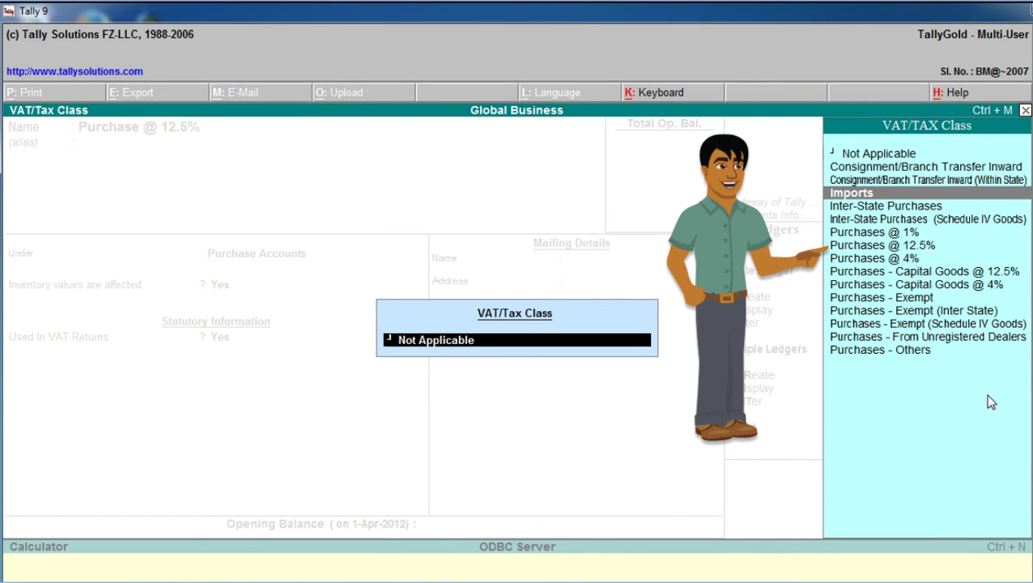
key(Down)
key(Down)
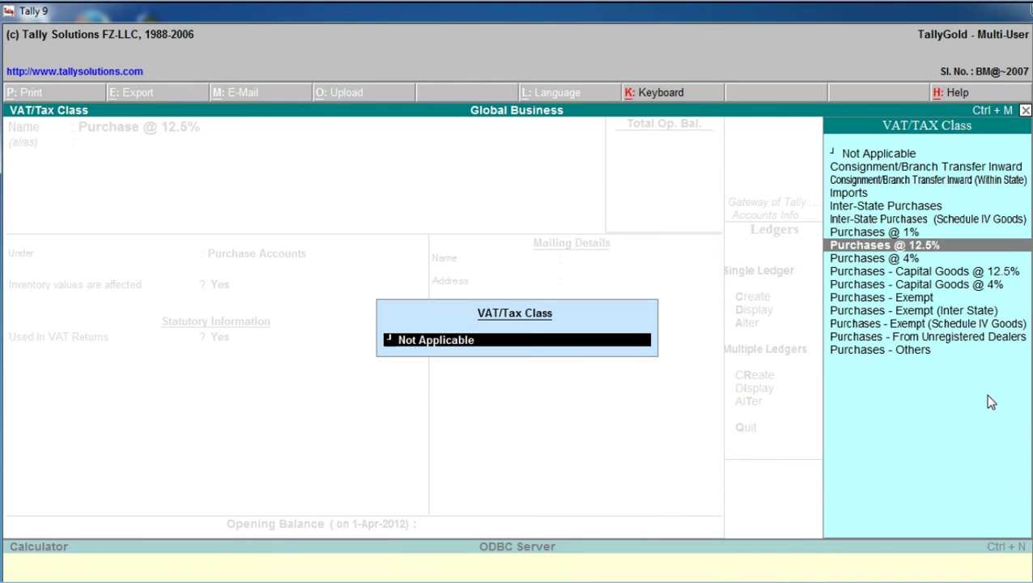
key(Return)
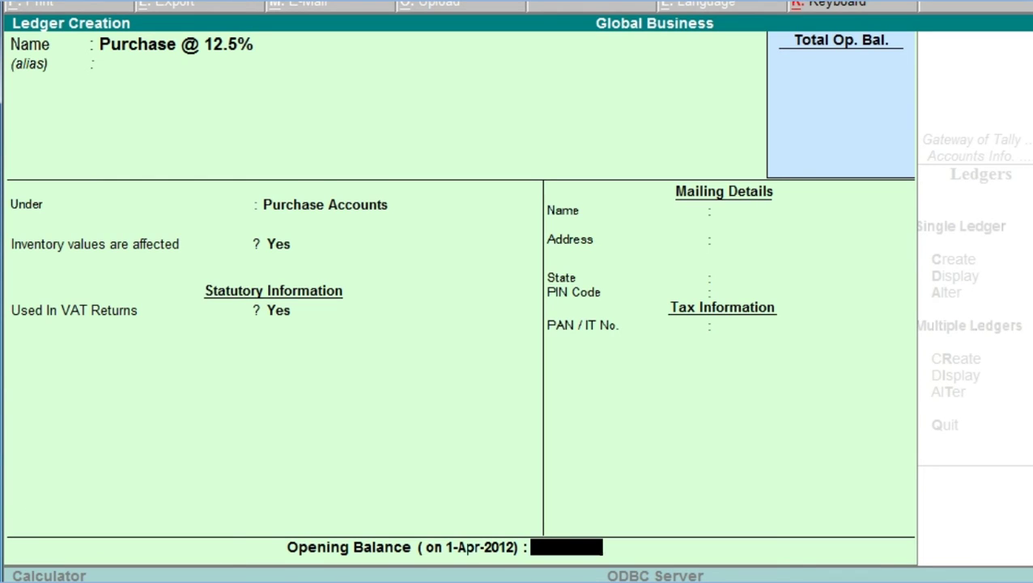
Accept the Purchase @ 12.5% ledger with a blank opening balance, then exit to Gateway of Tally
key(Return)
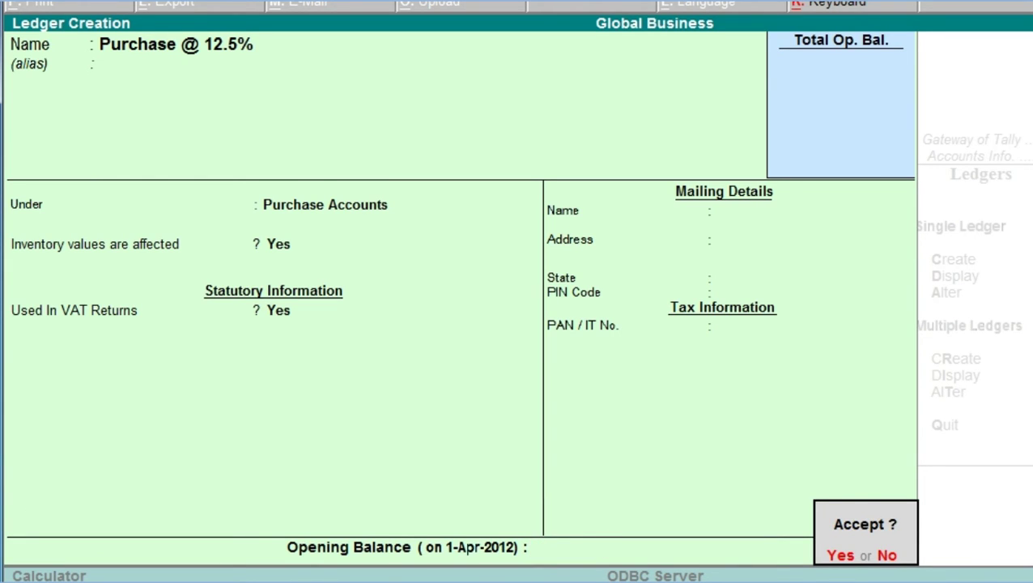
key(y)
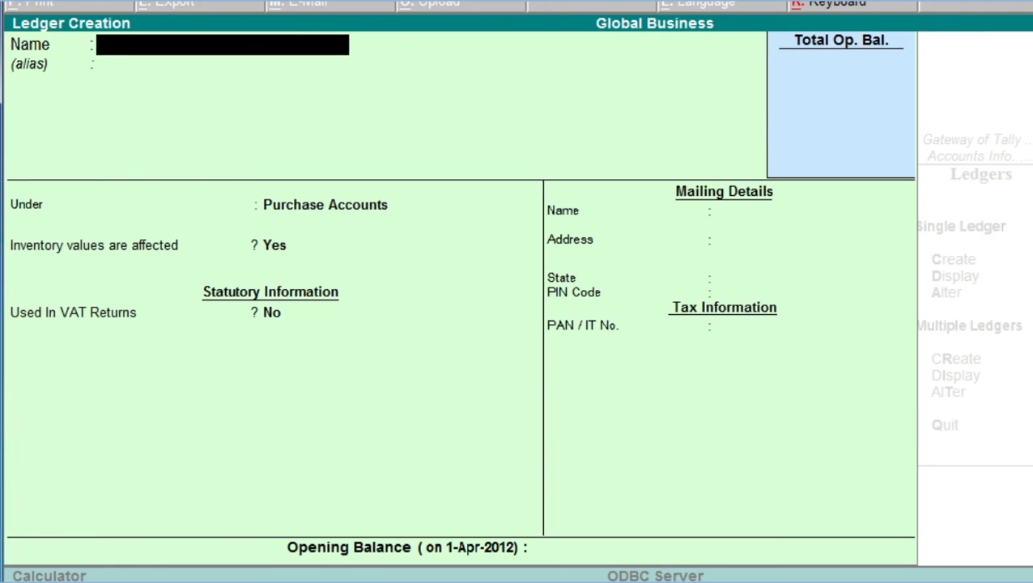
key(Escape)
key(Return)
key(Escape)
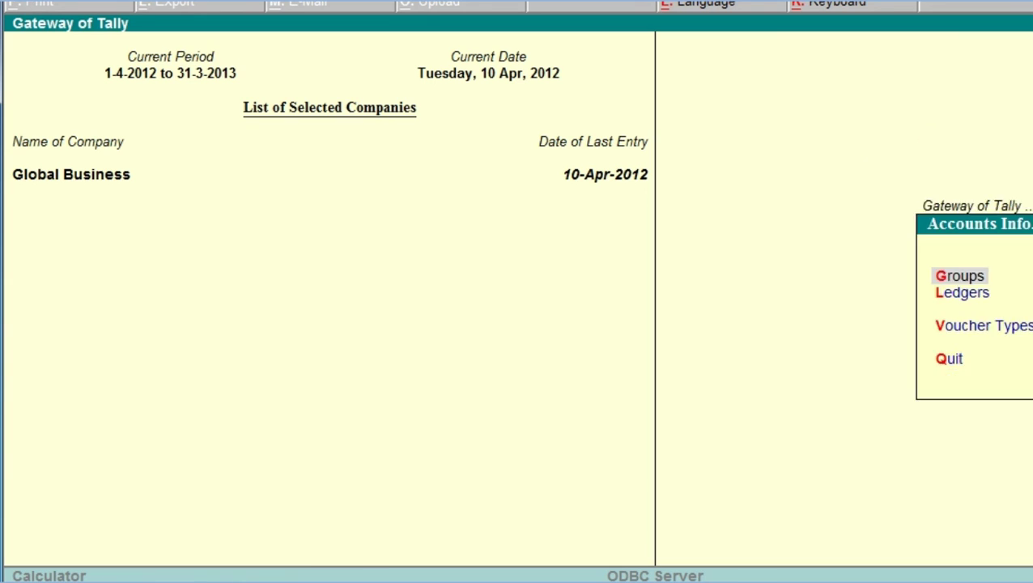
key(Escape)
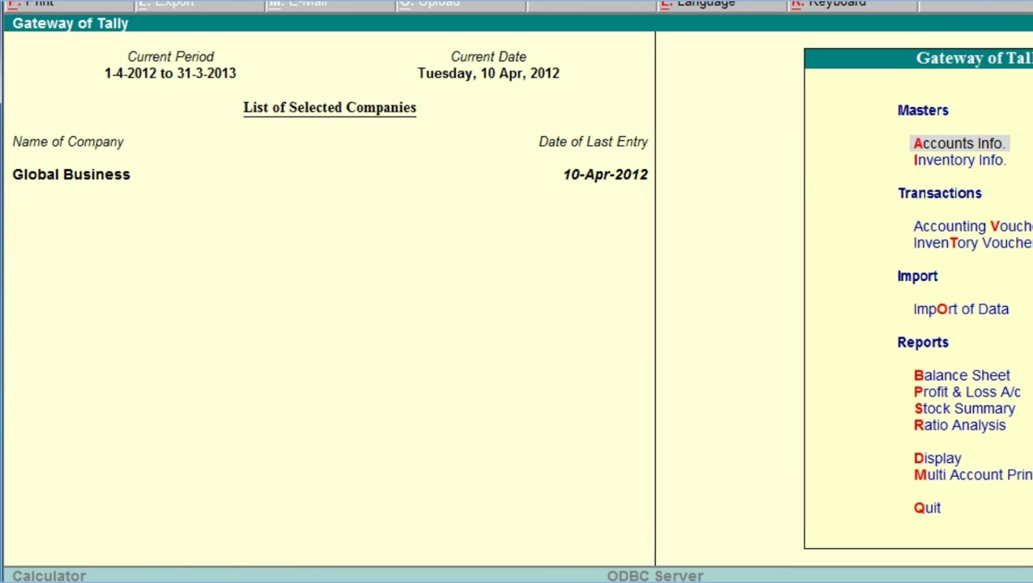